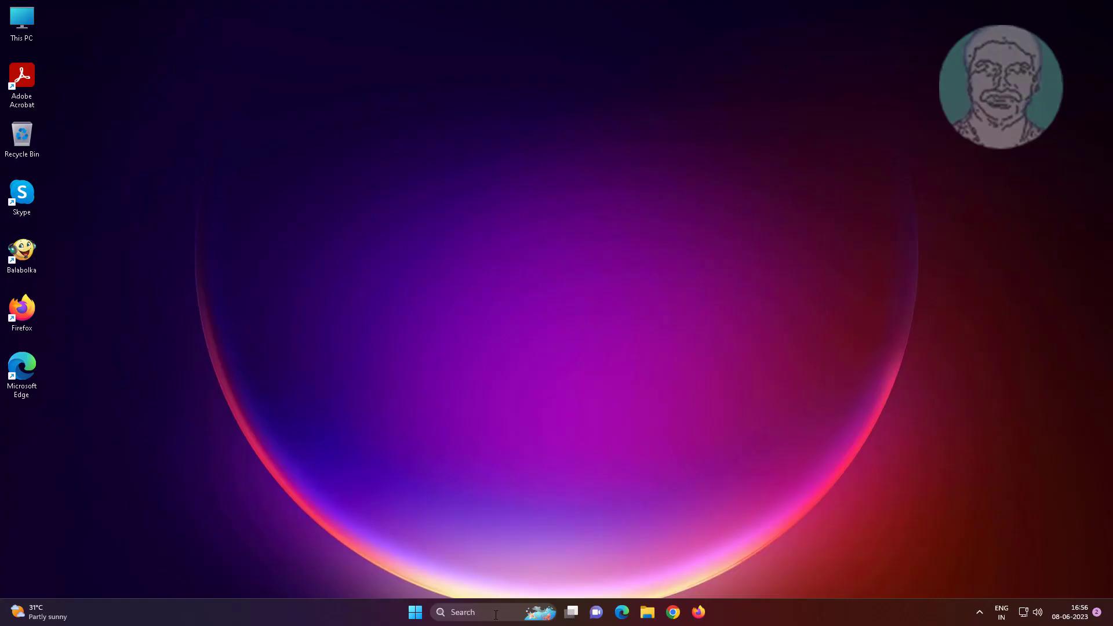
# Search for 'cmd' and run Command Prompt as administrator, approving the UAC prompt.
pyautogui.click(496, 613)
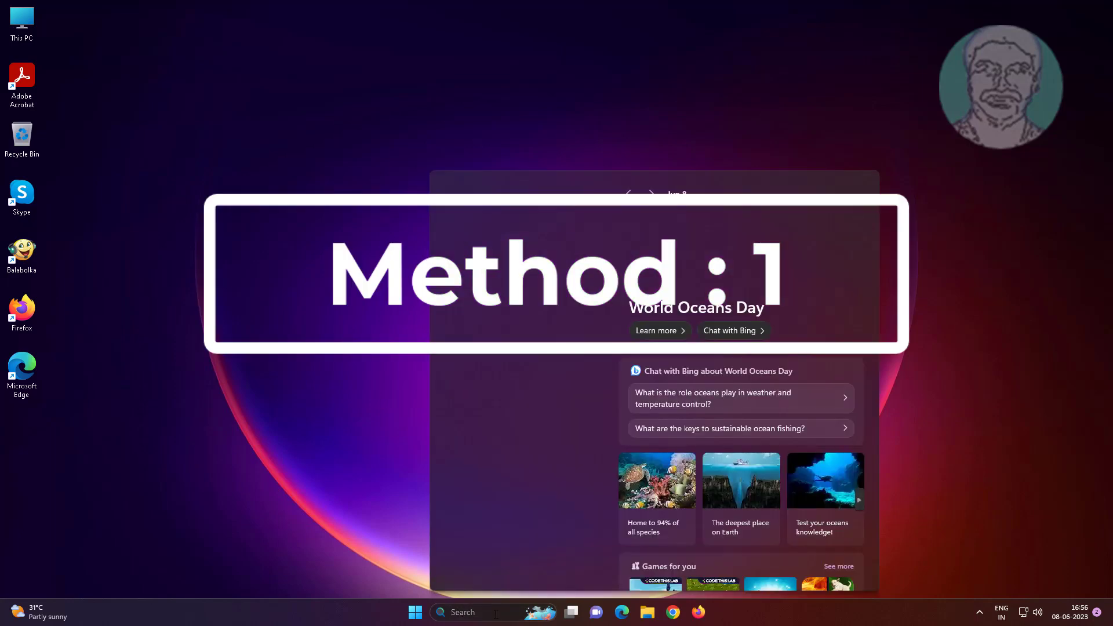
pyautogui.write('cmd')
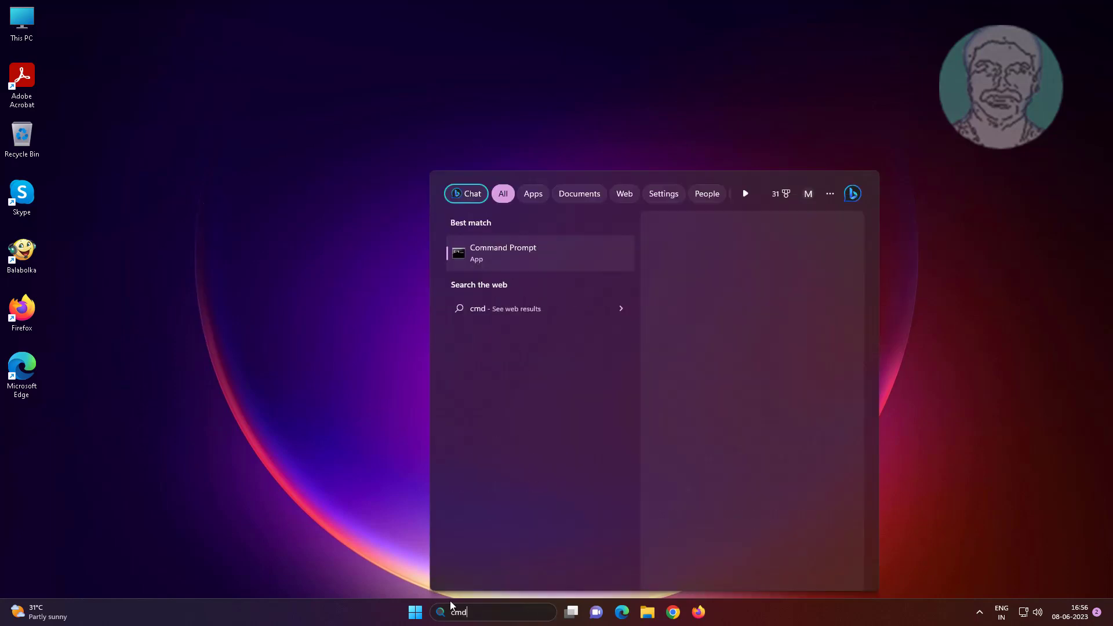
pyautogui.rightClick(514, 254)
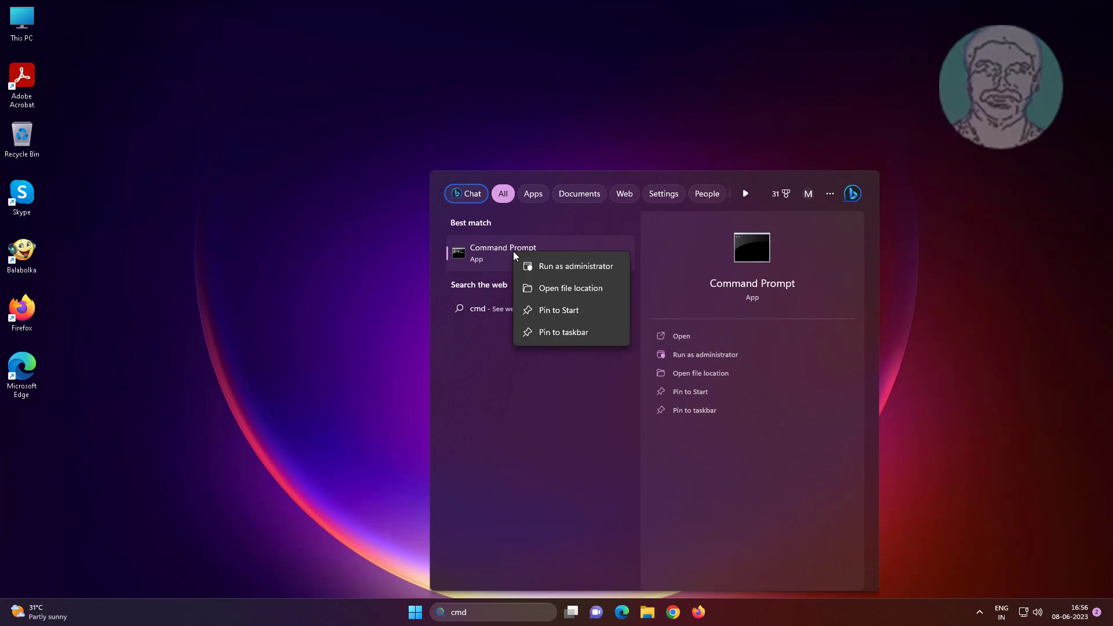
pyautogui.click(574, 267)
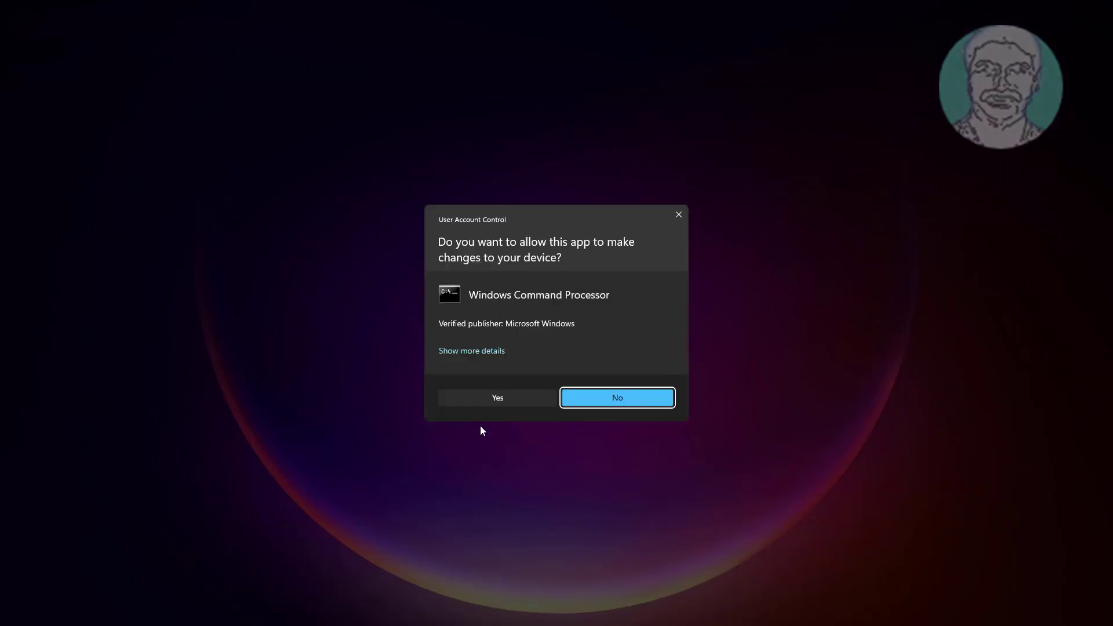
pyautogui.click(509, 403)
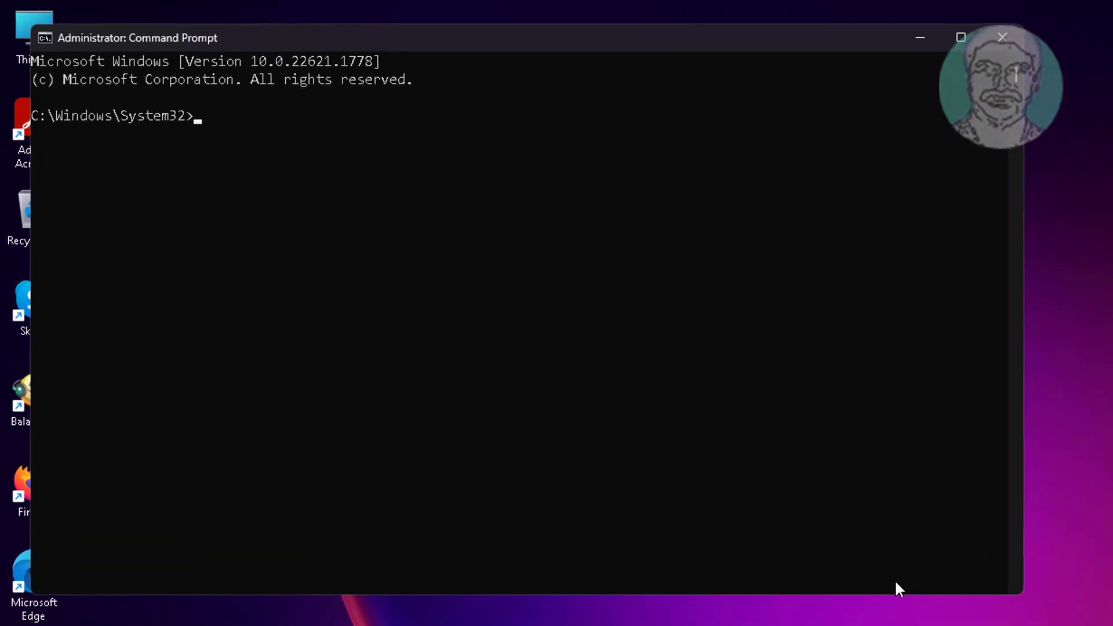
pyautogui.write('sfc /')
pyautogui.write('ca')
# Correct a typo and run sfc /scannow in the elevated Command Prompt.
pyautogui.press('BackSpace')
pyautogui.press('BackSpace')
pyautogui.write('scannow')
pyautogui.press('Return')
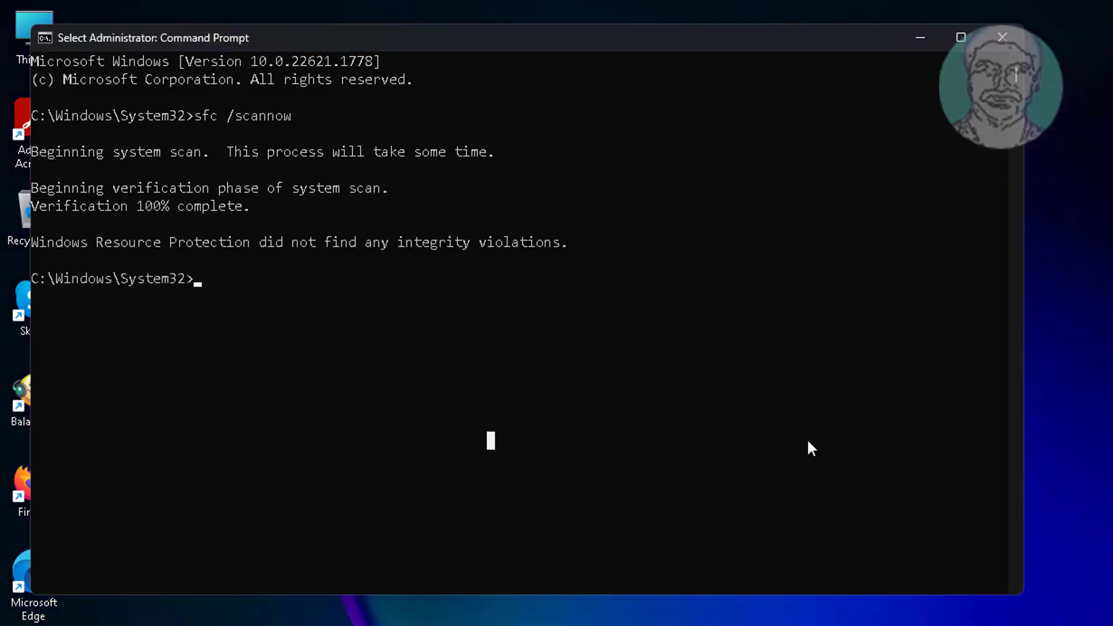
pyautogui.write('dis')
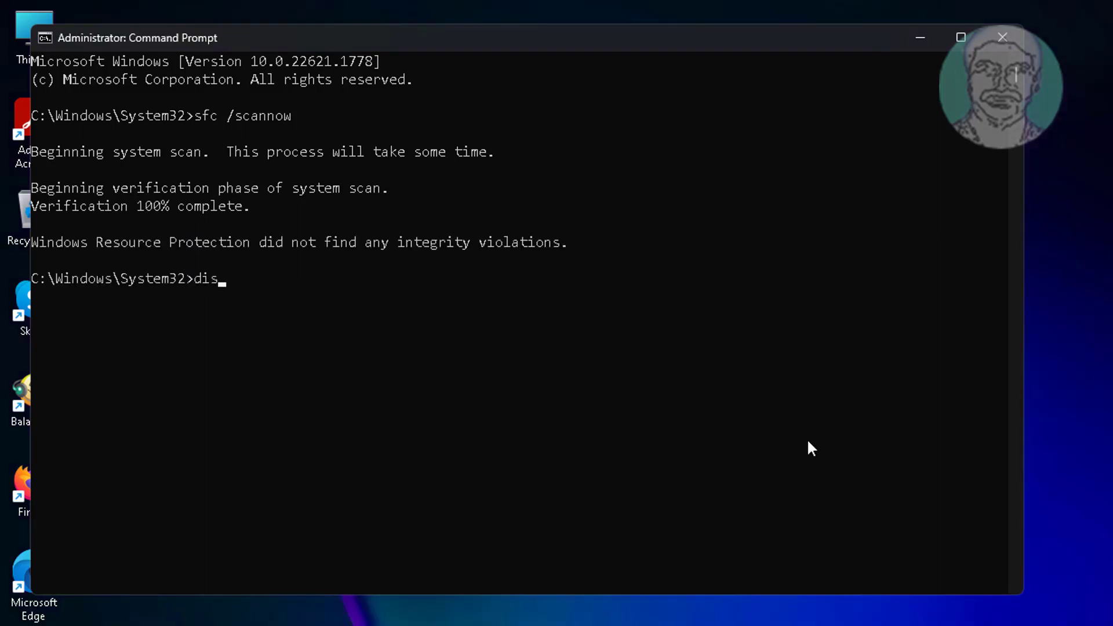
pyautogui.write('m /online')
pyautogui.write(' /cleanup')
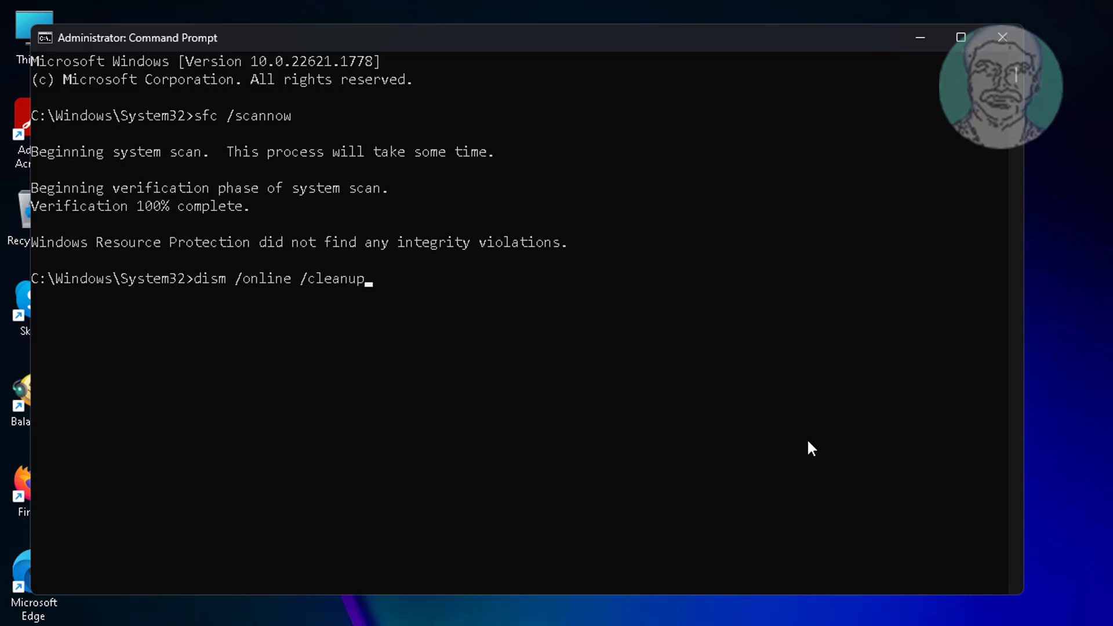
pyautogui.write('-im')
pyautogui.write('age /rest')
pyautogui.write('orehealth')
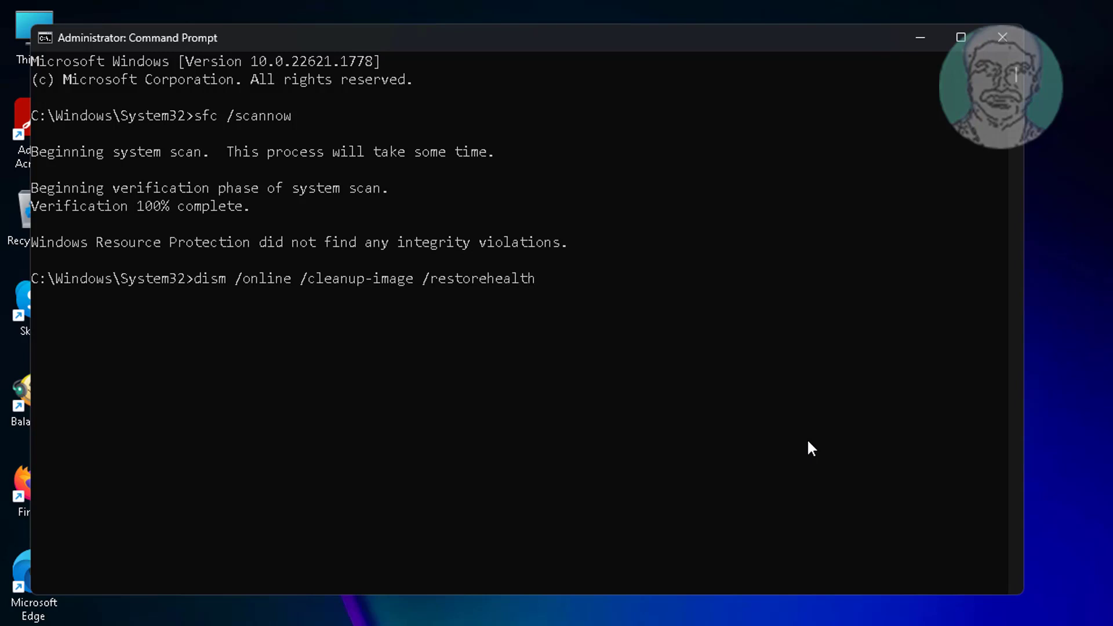
# Run dism /online /cleanup-image /restorehealth after sfc reports no integrity violations.
pyautogui.press('Return')
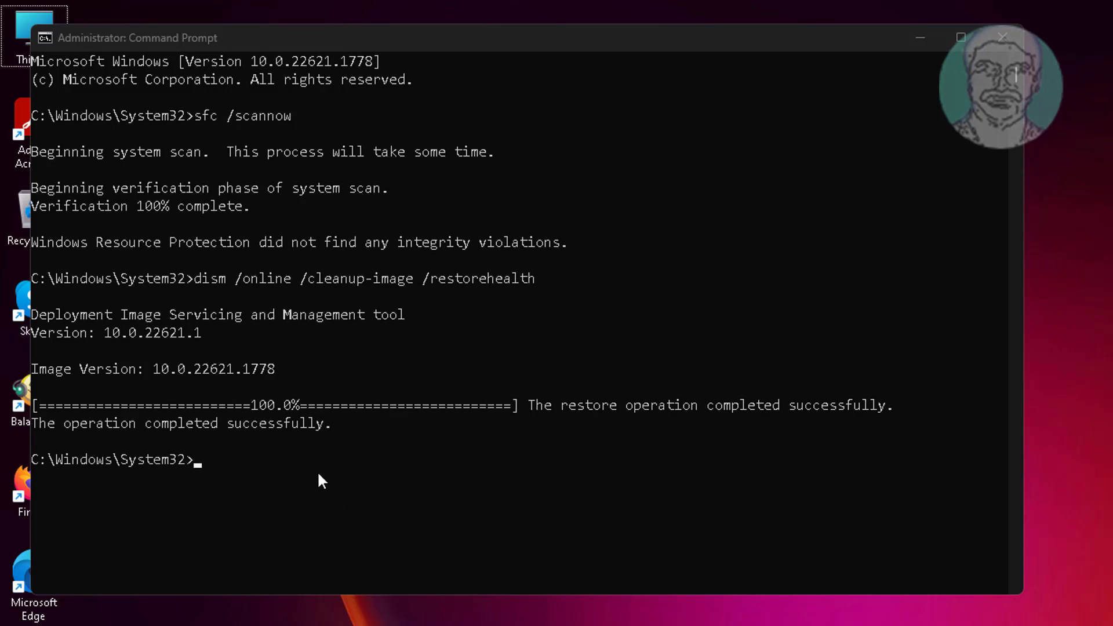
# Close Command Prompt with exit and restart the PC from the Start menu.
pyautogui.click(410, 476)
pyautogui.write('ex')
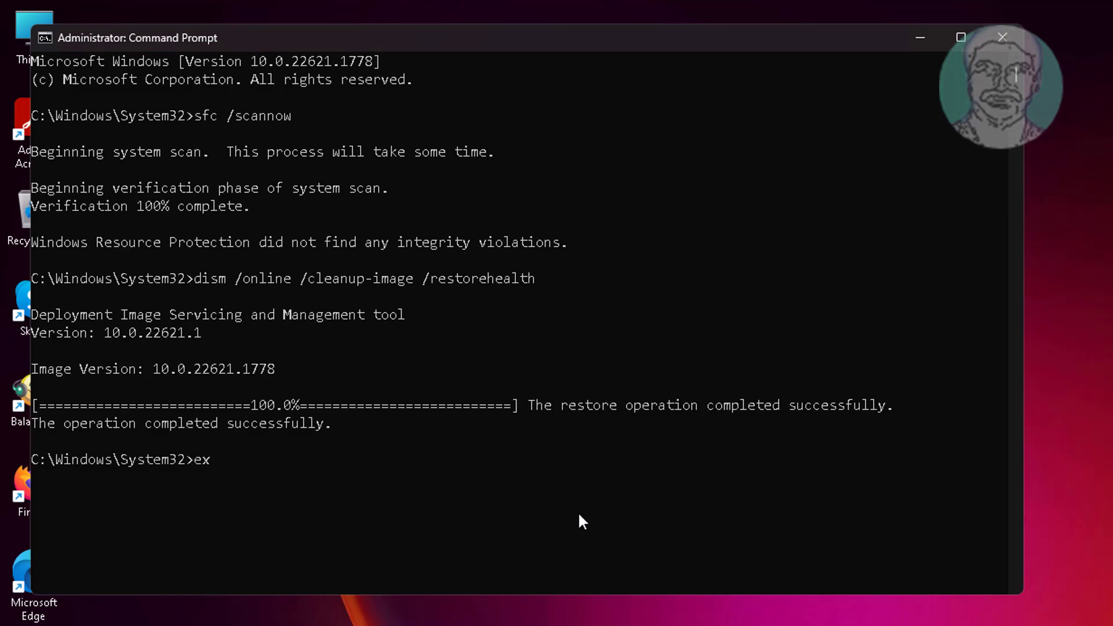
pyautogui.write('it')
pyautogui.press('Return')
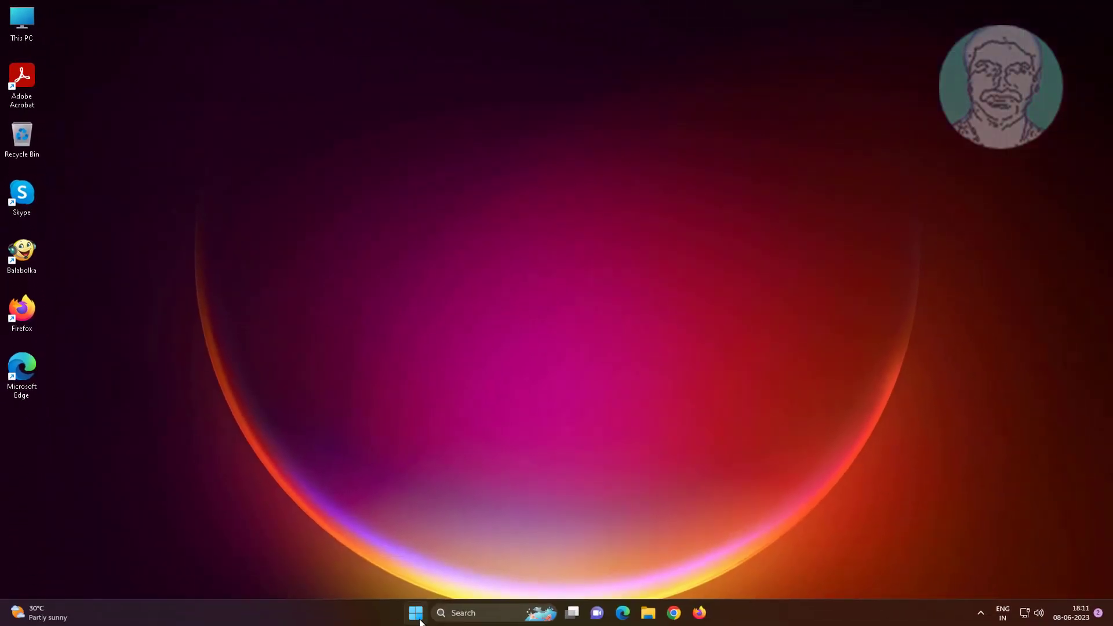
pyautogui.press('super')
pyautogui.click(702, 572)
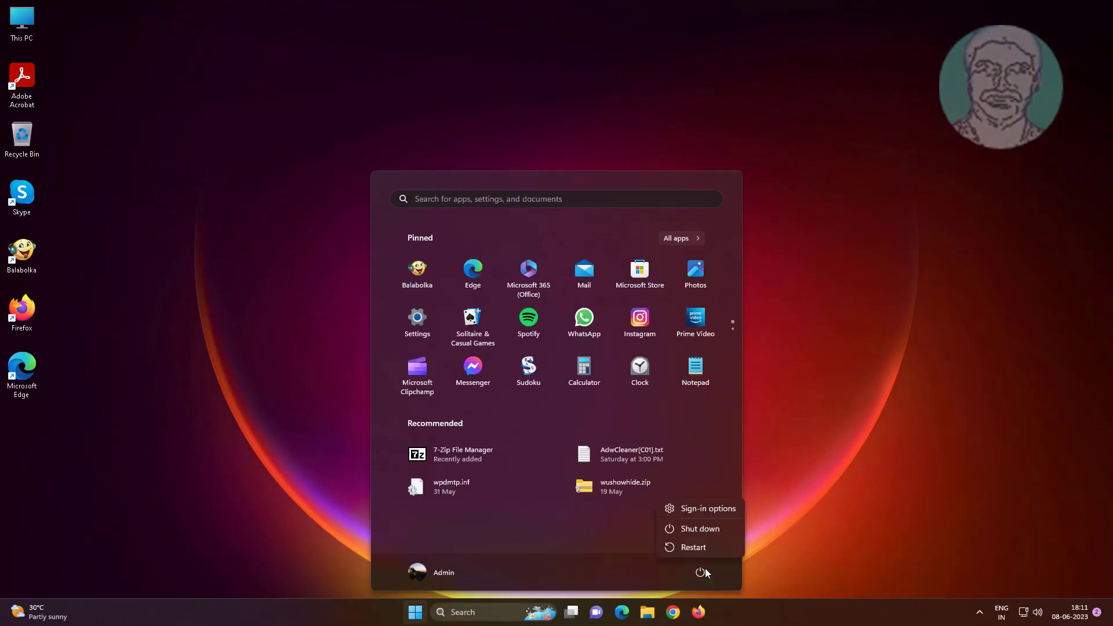
pyautogui.click(706, 550)
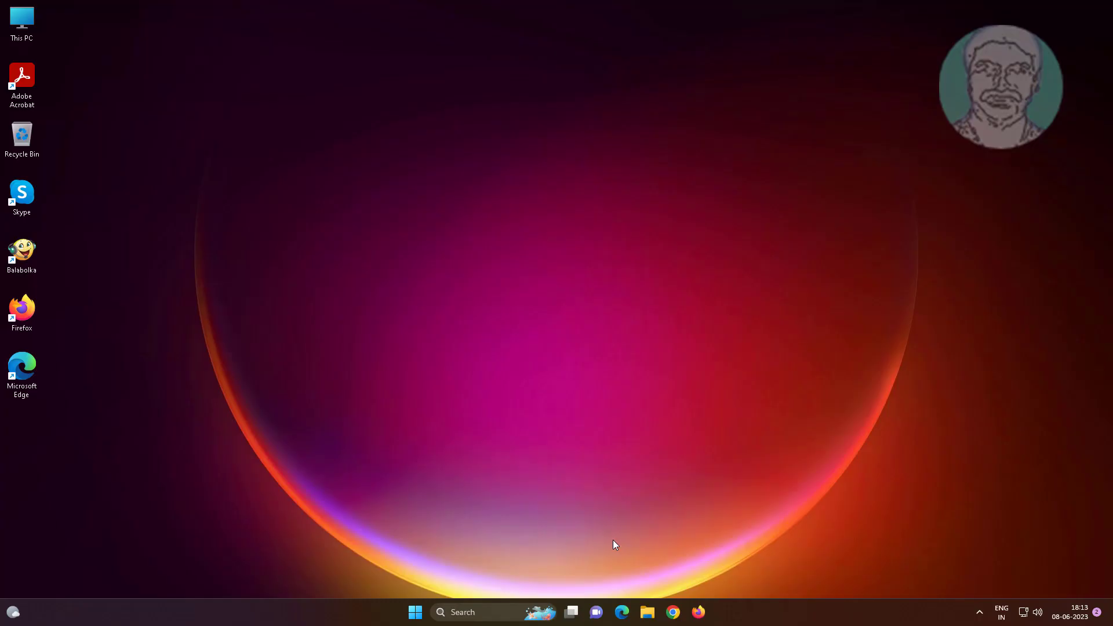
# Search 'services' and launch the Services app from Best match.
pyautogui.click(492, 612)
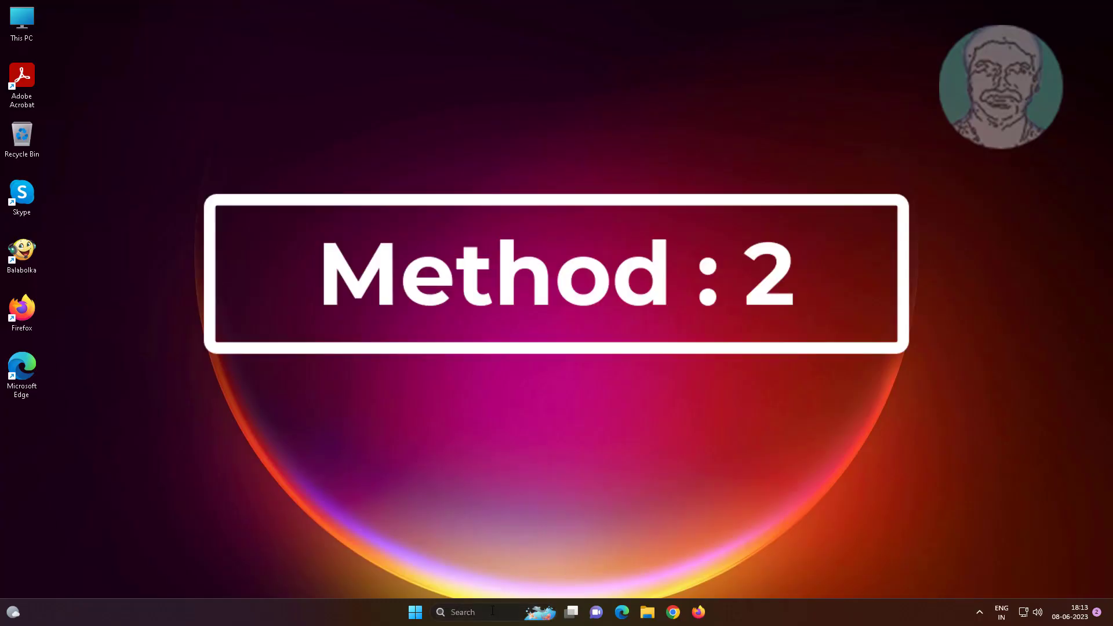
pyautogui.write('s')
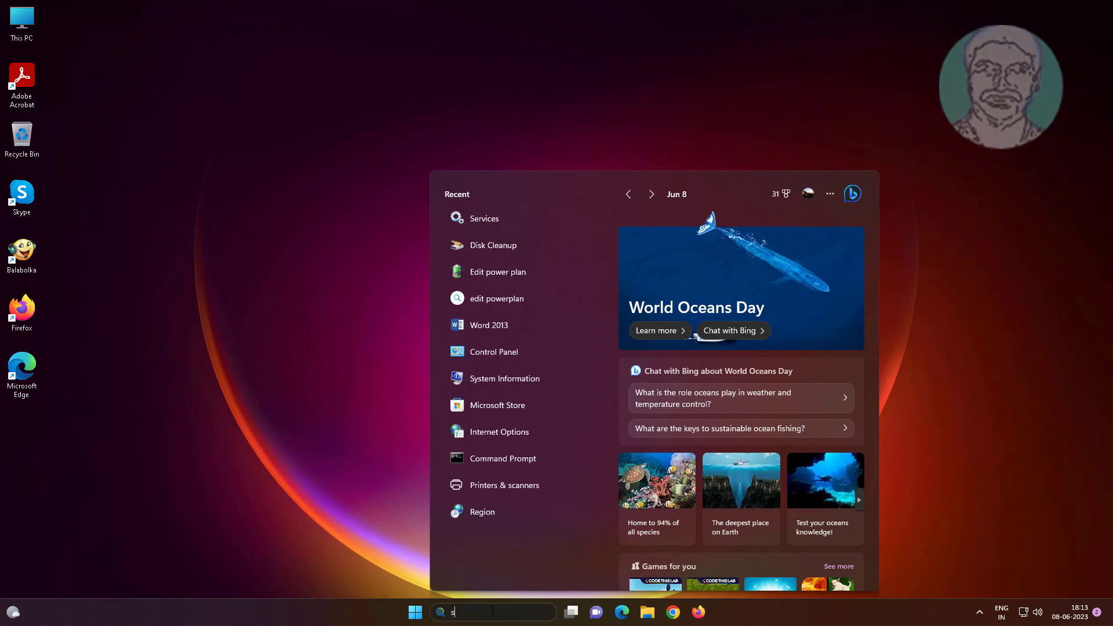
pyautogui.write('ervice')
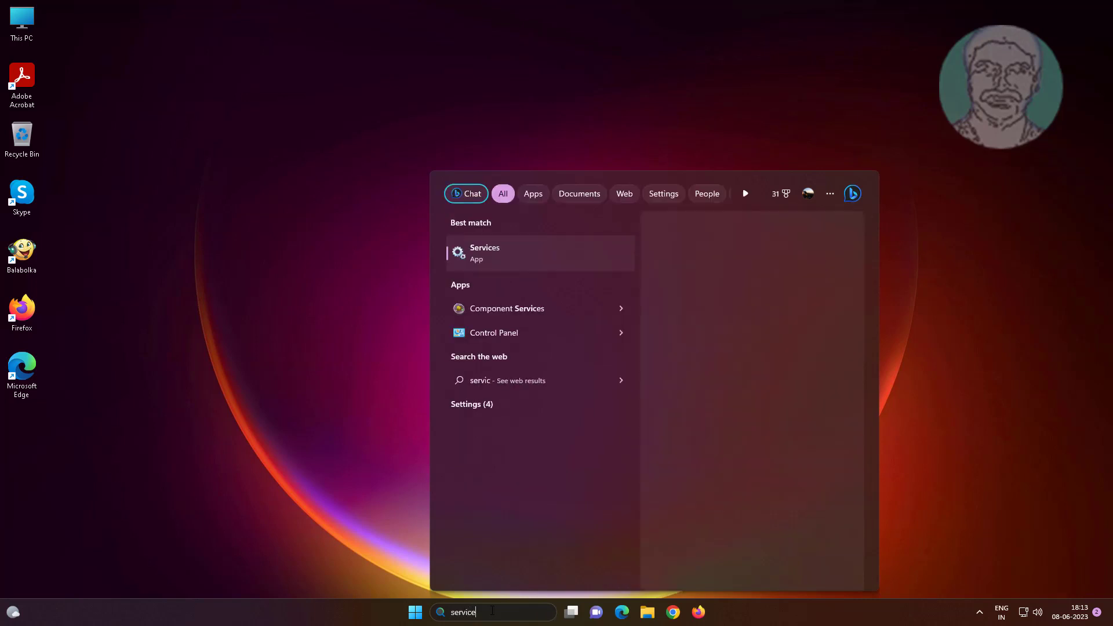
pyautogui.write('s')
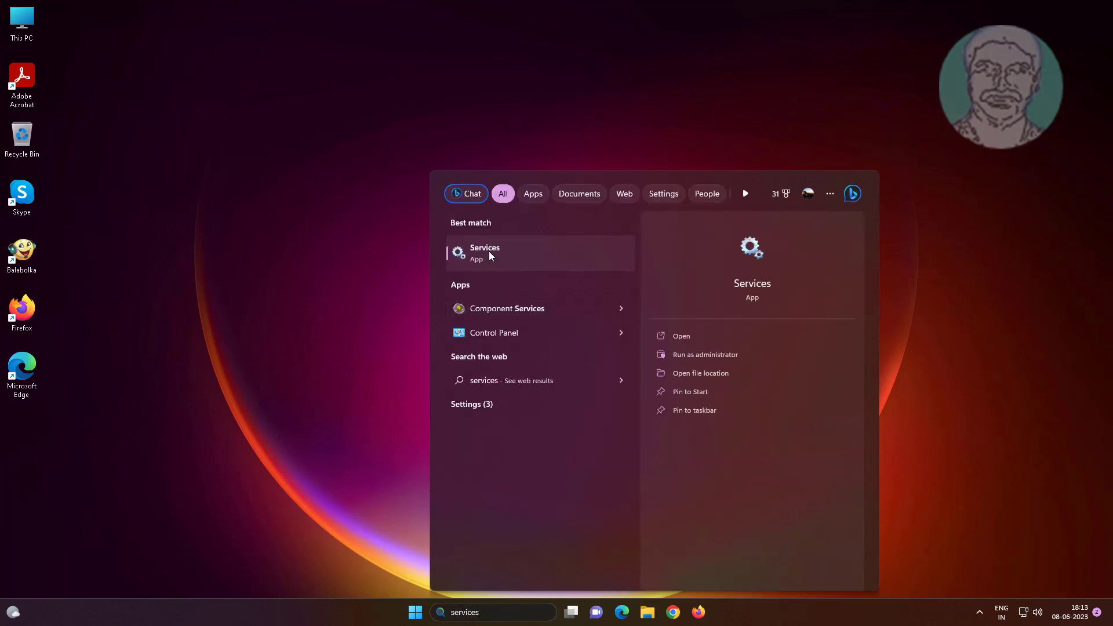
pyautogui.click(489, 251)
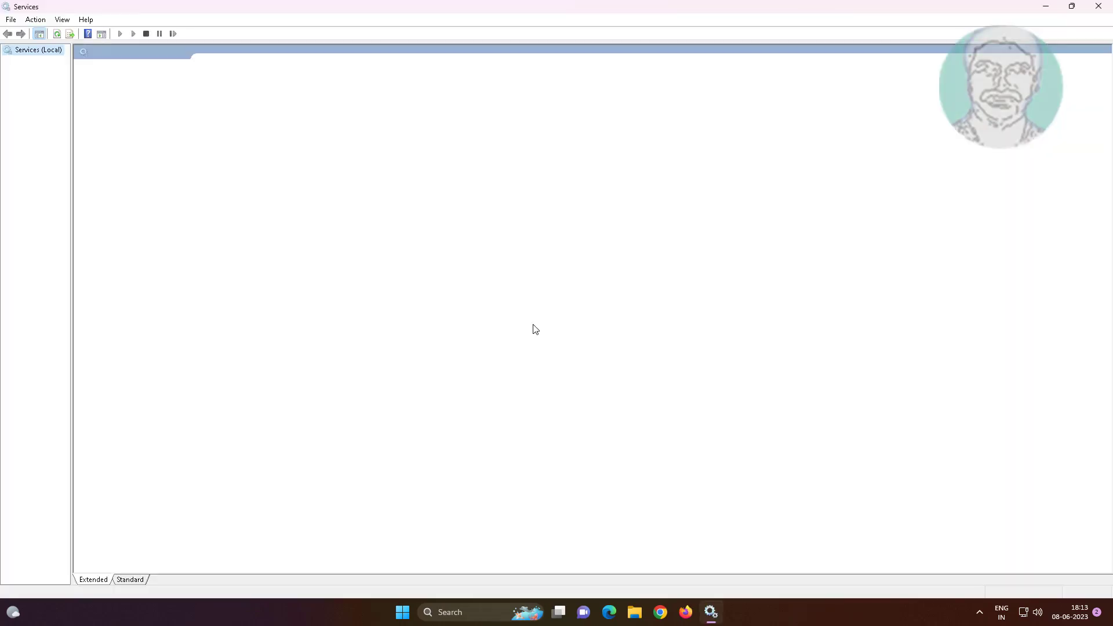
pyautogui.click(252, 225)
pyautogui.press('w')
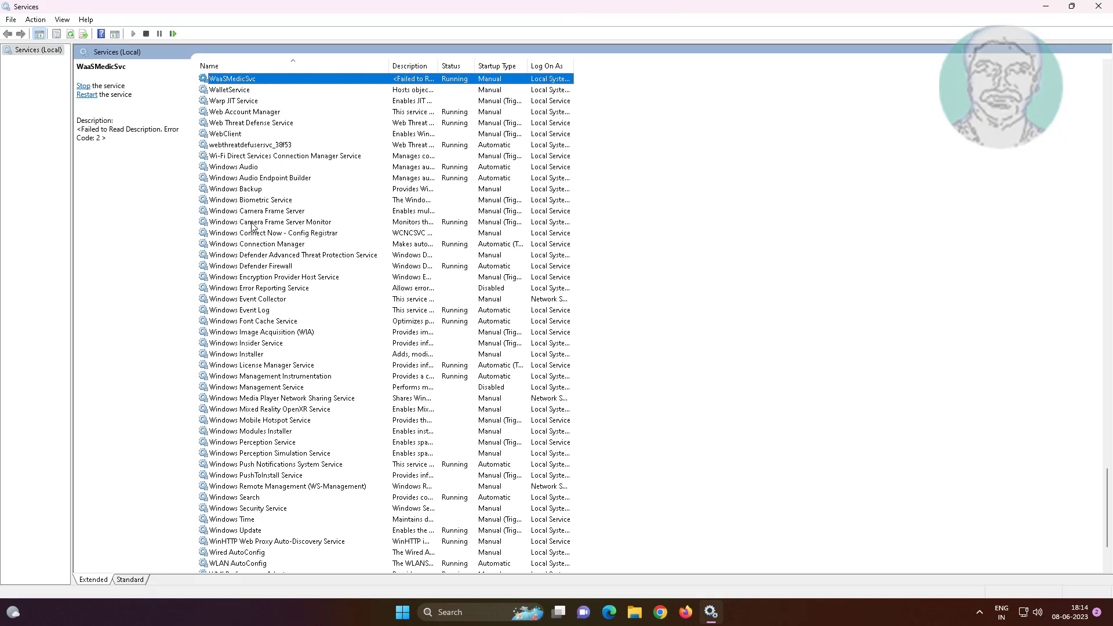
pyautogui.click(261, 267)
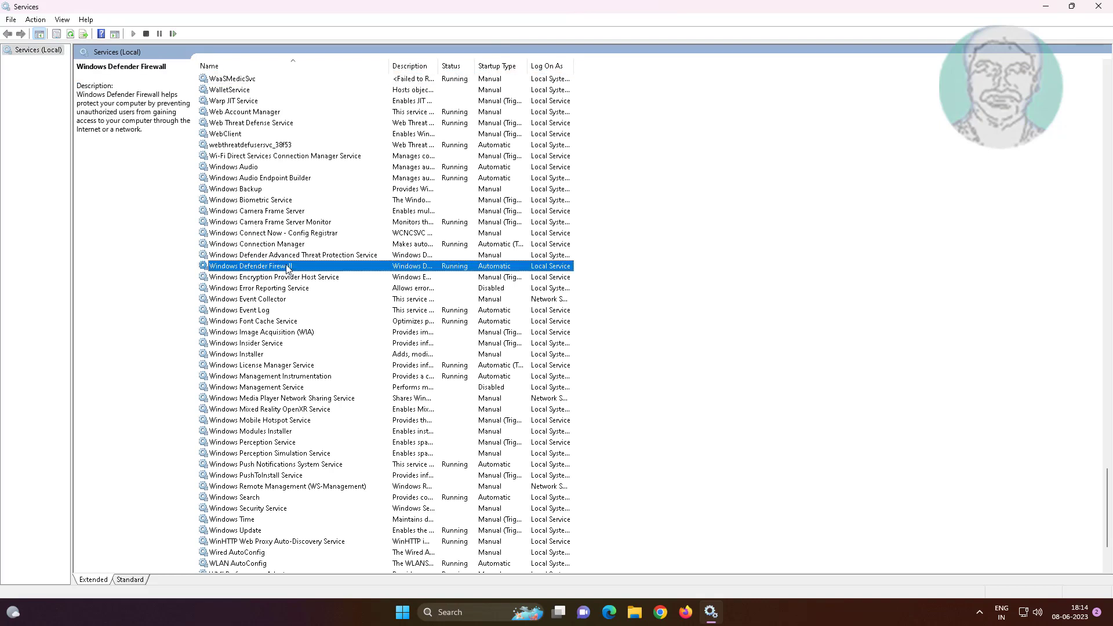
pyautogui.doubleClick(287, 267)
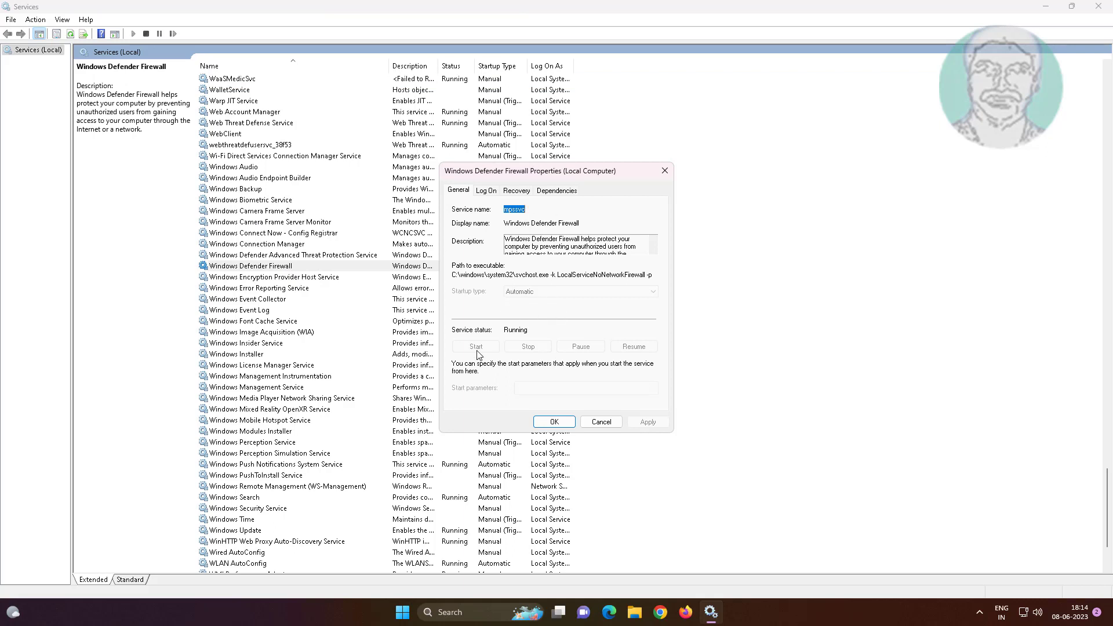
pyautogui.click(548, 424)
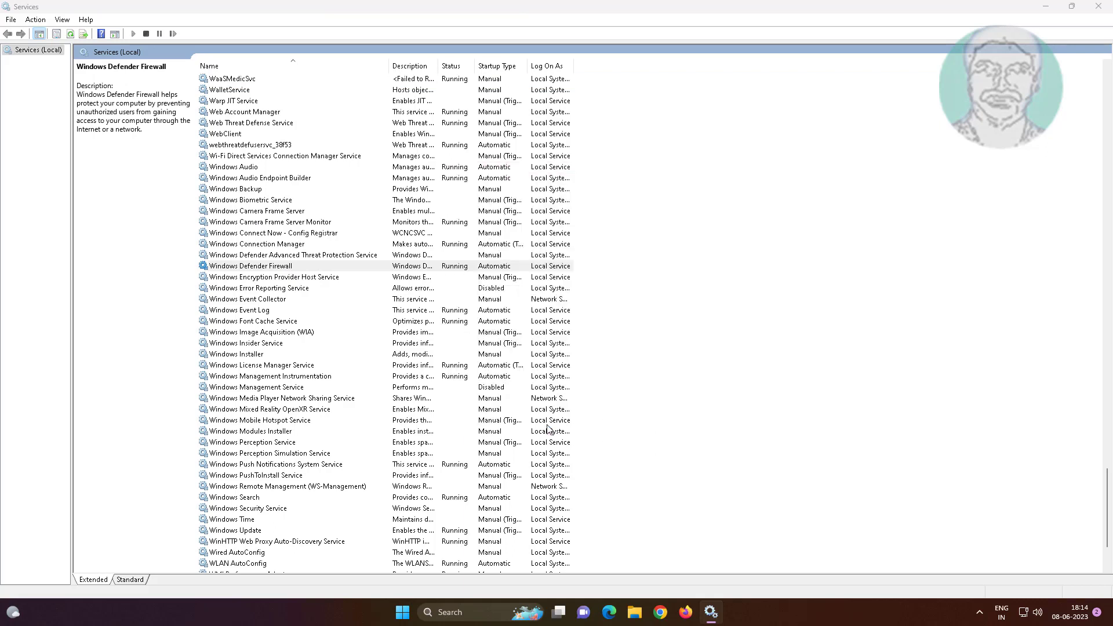
pyautogui.rightClick(301, 268)
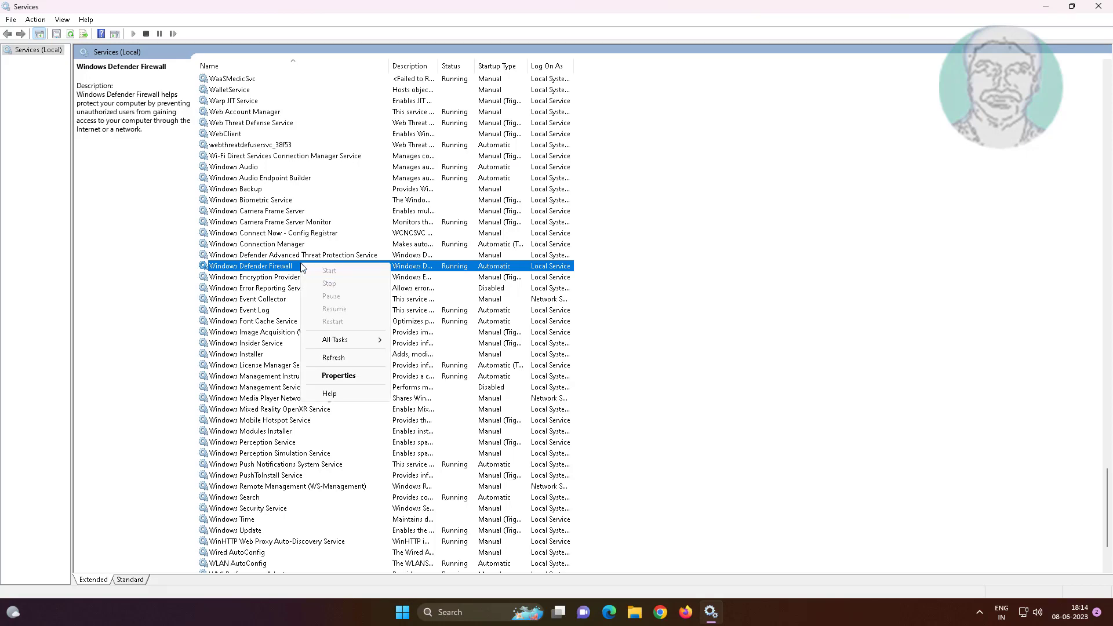
pyautogui.click(266, 267)
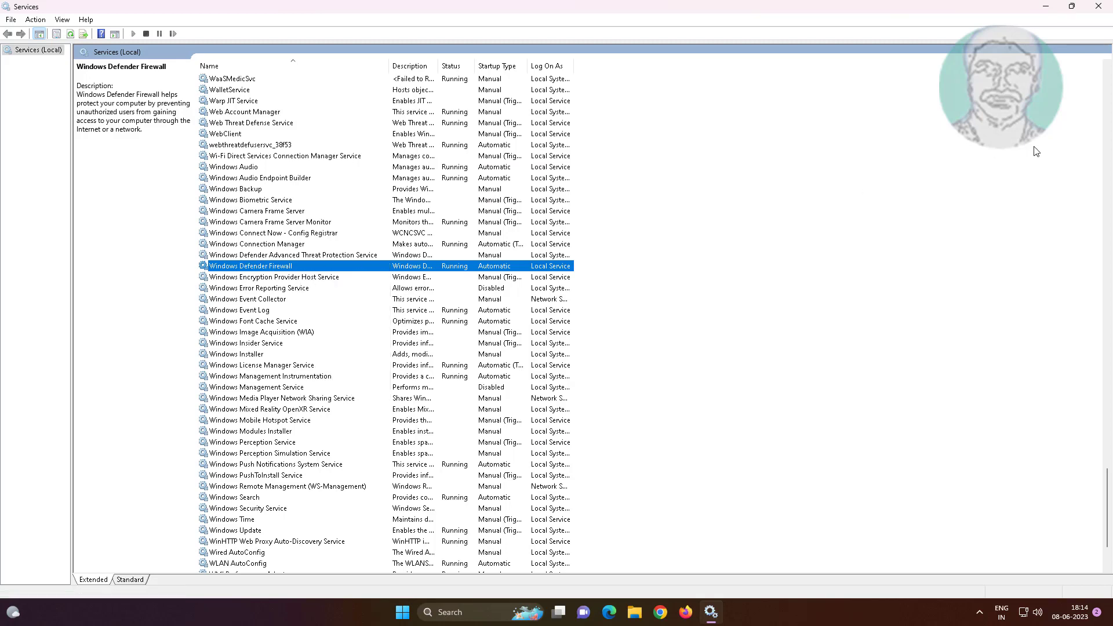
pyautogui.click(1098, 7)
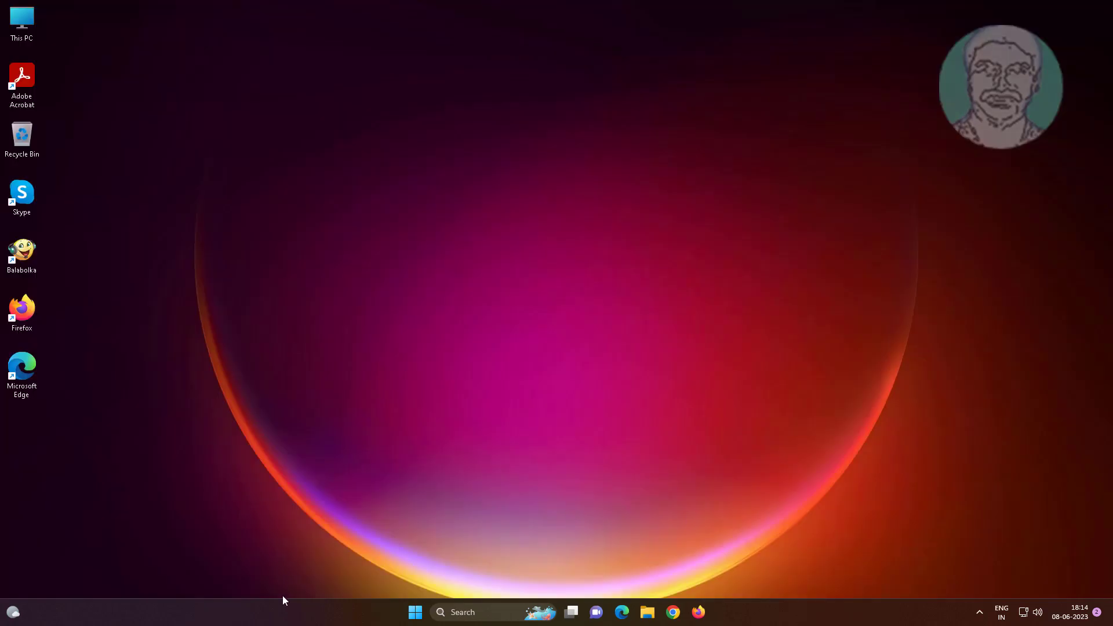
# Launch the pinned Settings app from the Start menu.
pyautogui.click(416, 613)
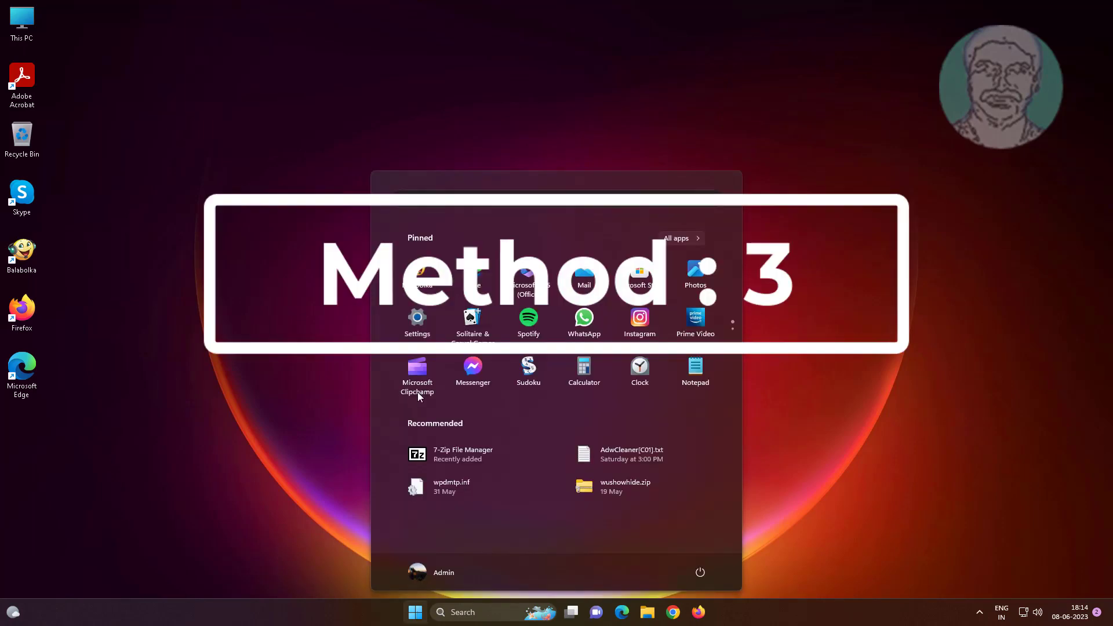
pyautogui.click(417, 318)
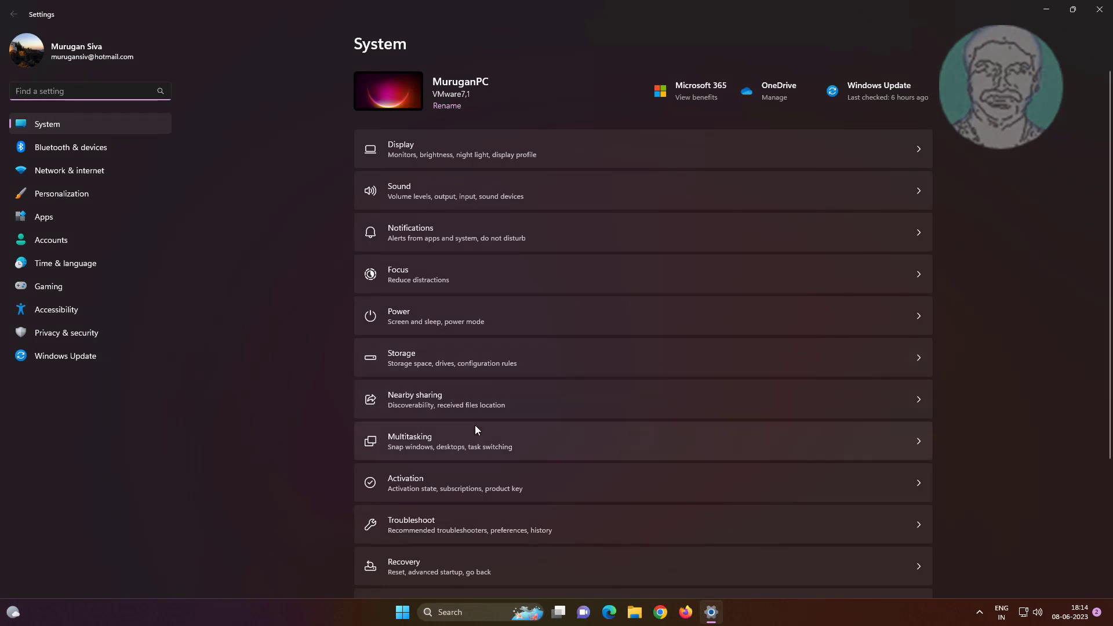
# Go to the Recovery page under System settings.
pyautogui.click(445, 572)
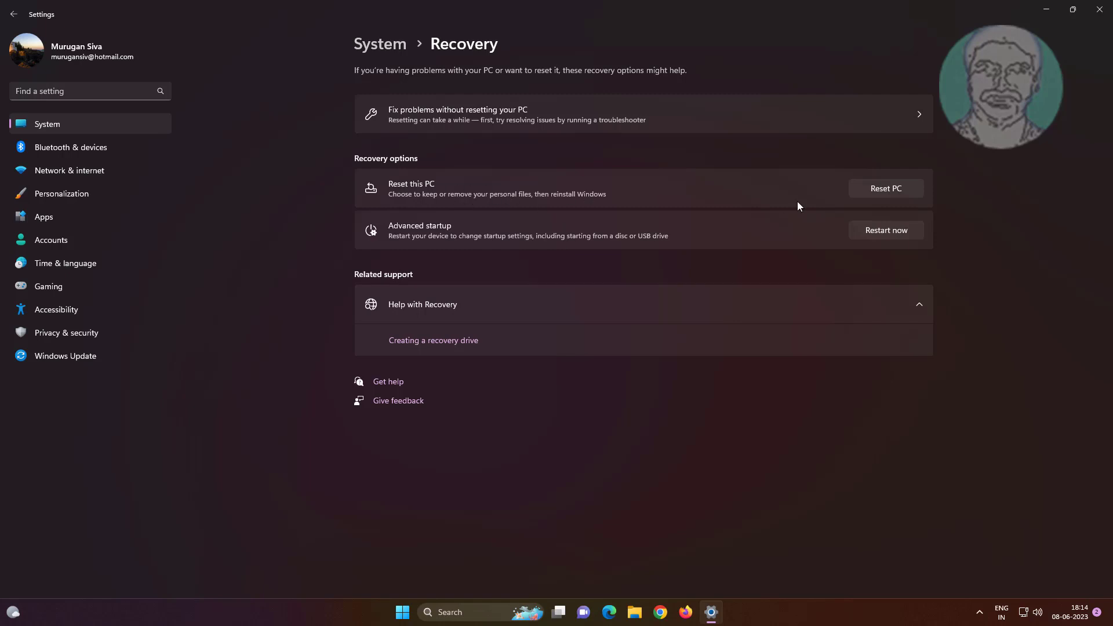
# Start Reset this PC with Keep my files and Local reinstall.
pyautogui.click(911, 189)
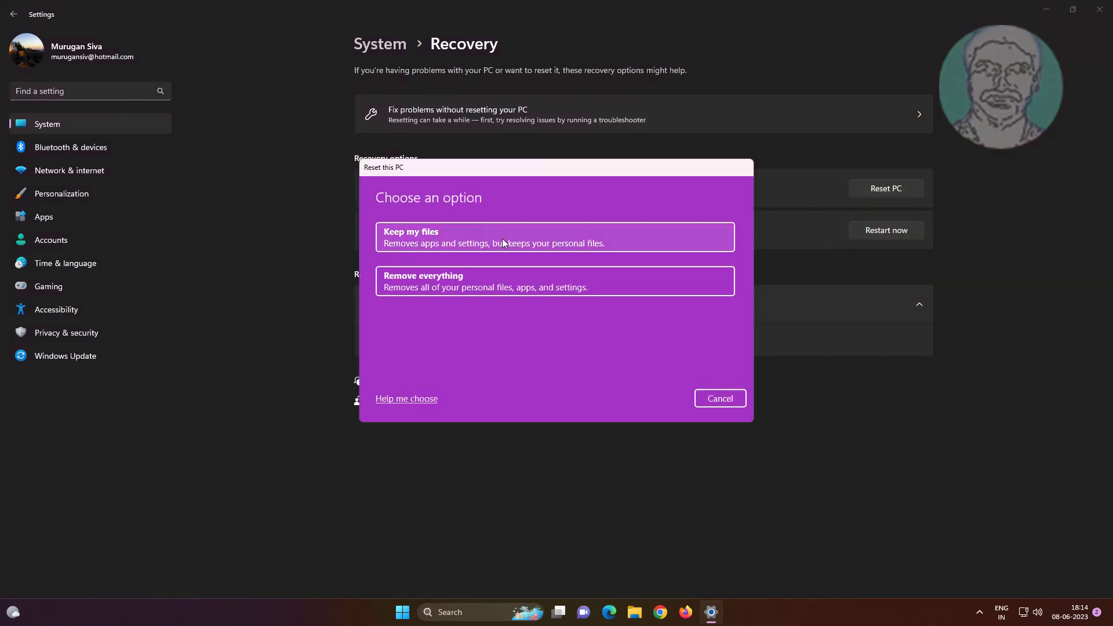
pyautogui.click(503, 239)
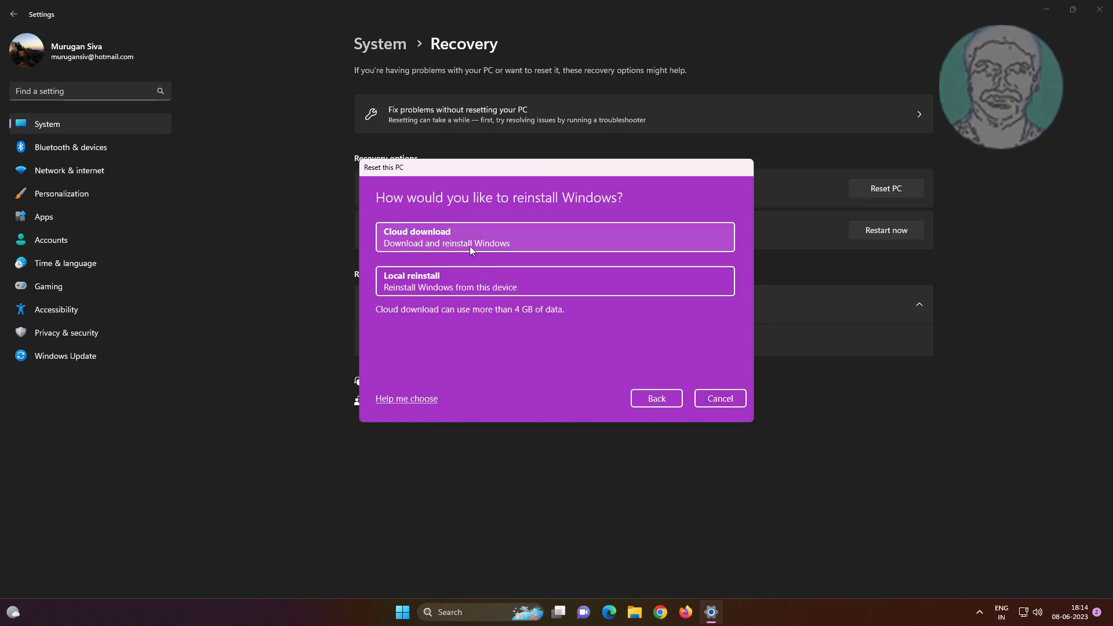
pyautogui.click(436, 276)
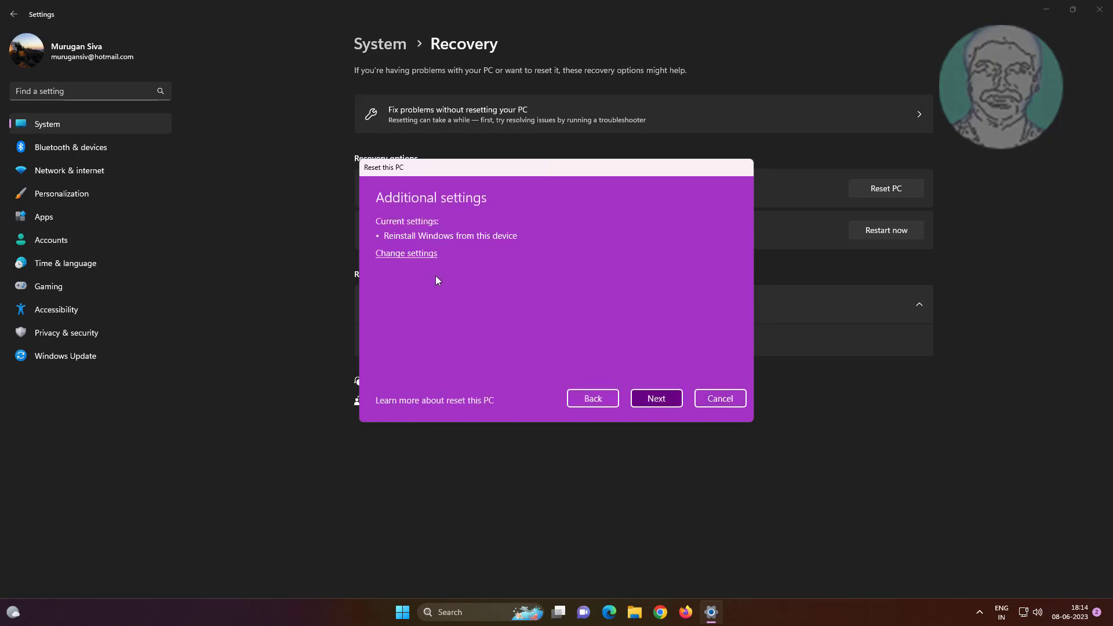
pyautogui.click(660, 400)
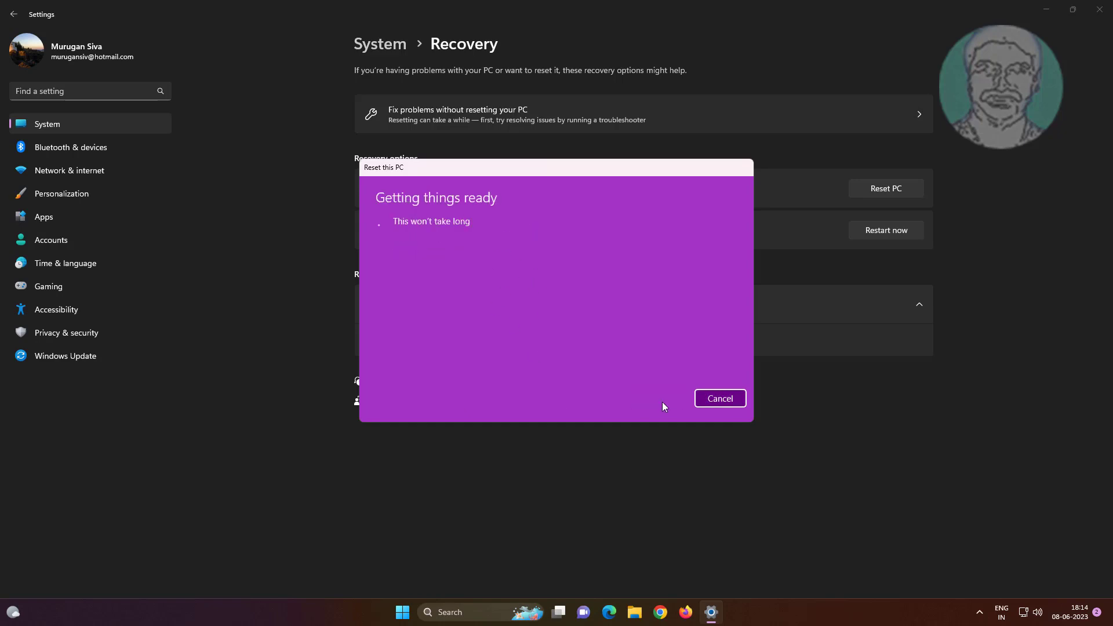